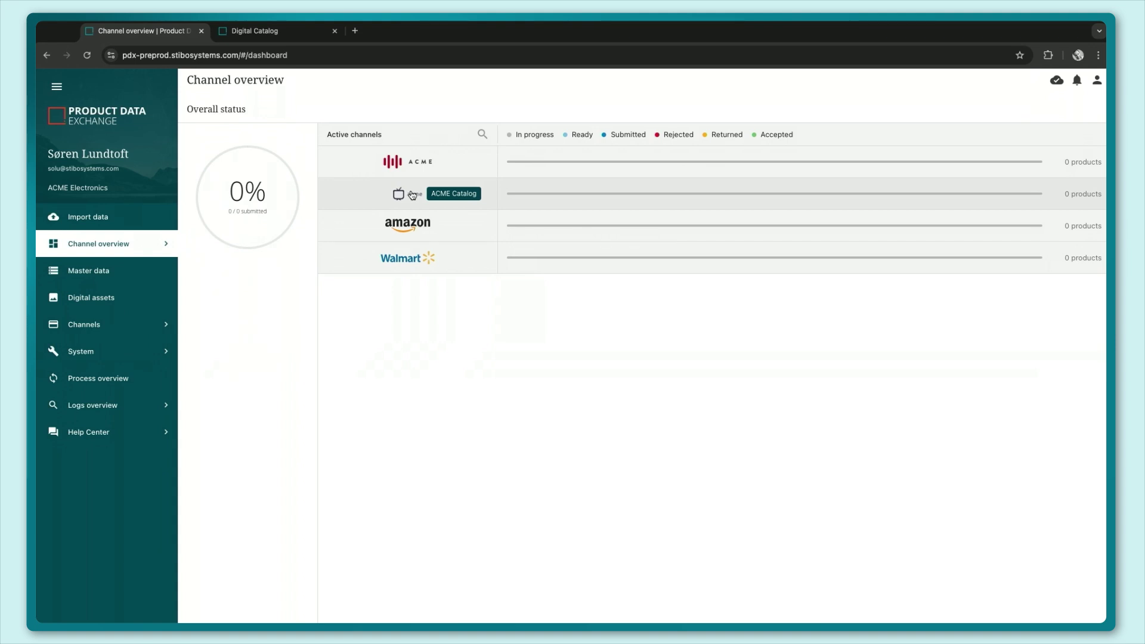
# Select all products in the master data and start adding them to a channel using manual channel and category selection
pyautogui.click(141, 279)
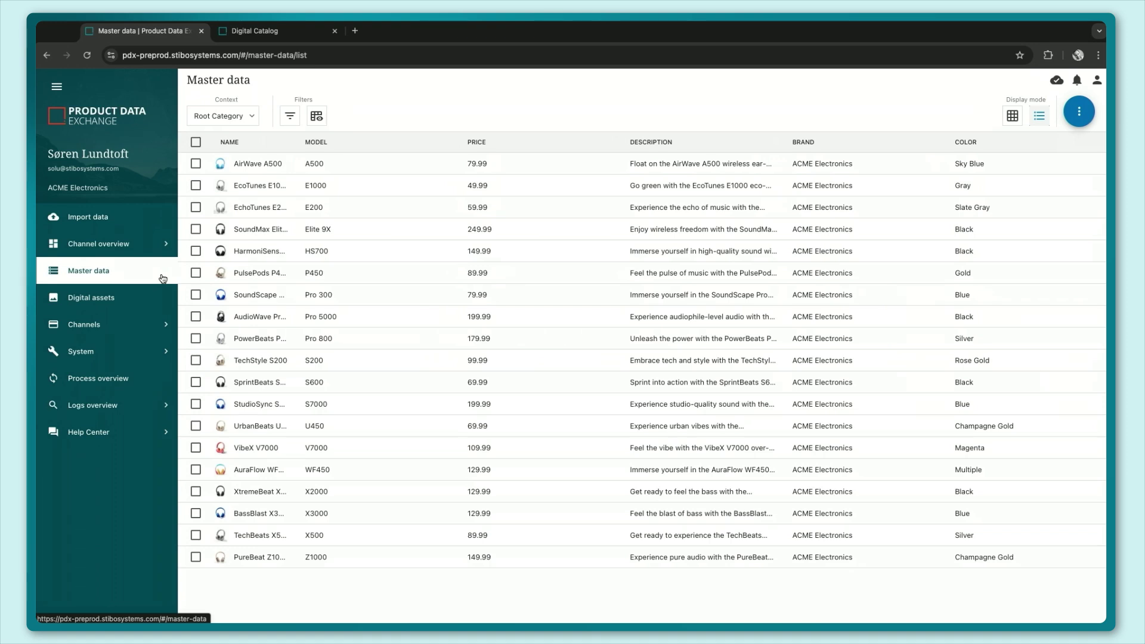
pyautogui.click(197, 143)
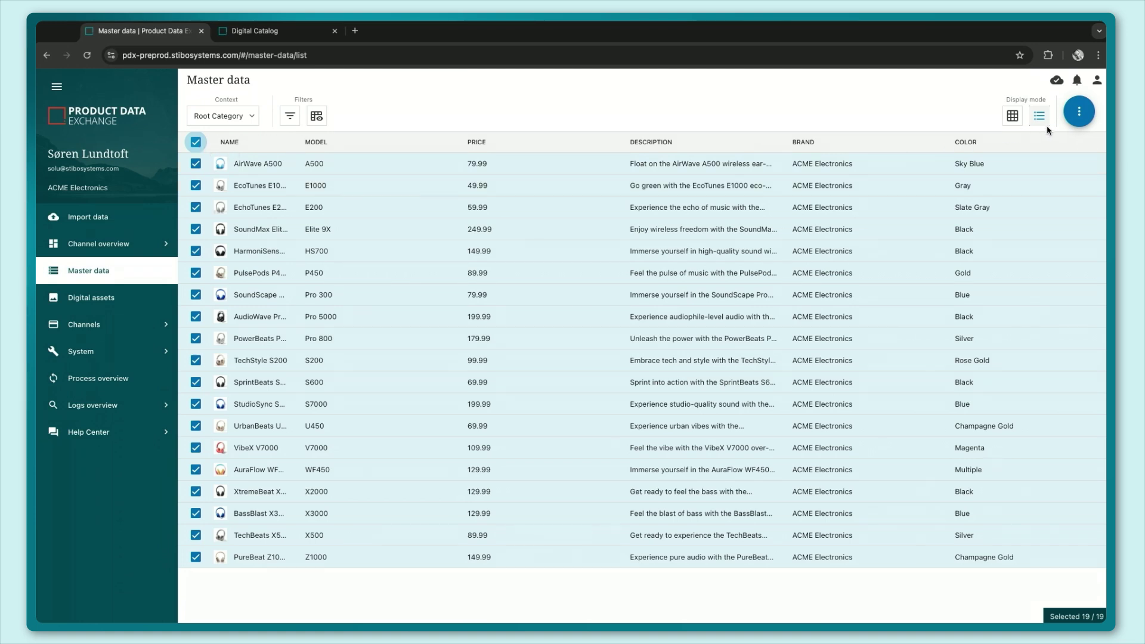
pyautogui.click(1079, 111)
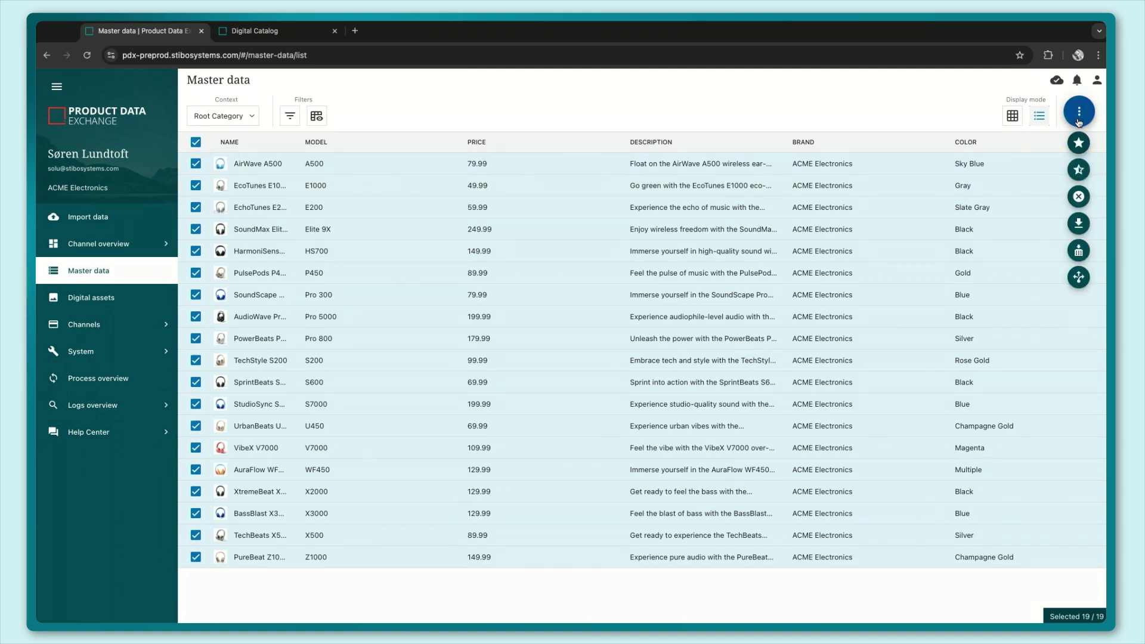
pyautogui.click(1080, 251)
pyautogui.click(606, 238)
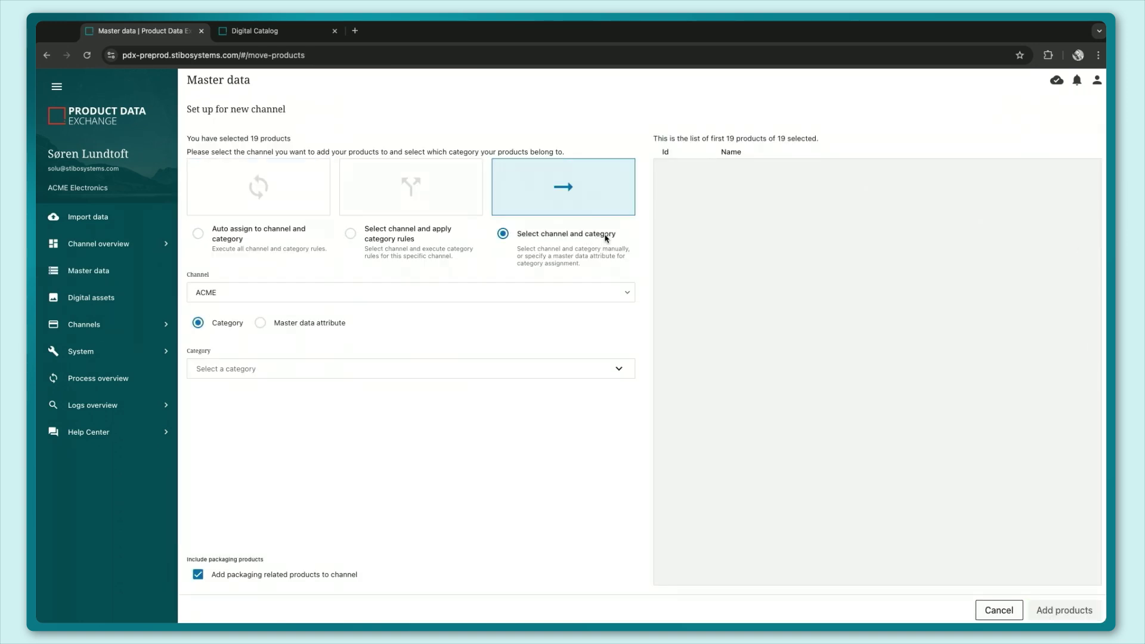
# Add the selected products to the ACME Catalog channel under Main > Audio & Headphones, with ACME Catalog as the receiver
pyautogui.click(554, 295)
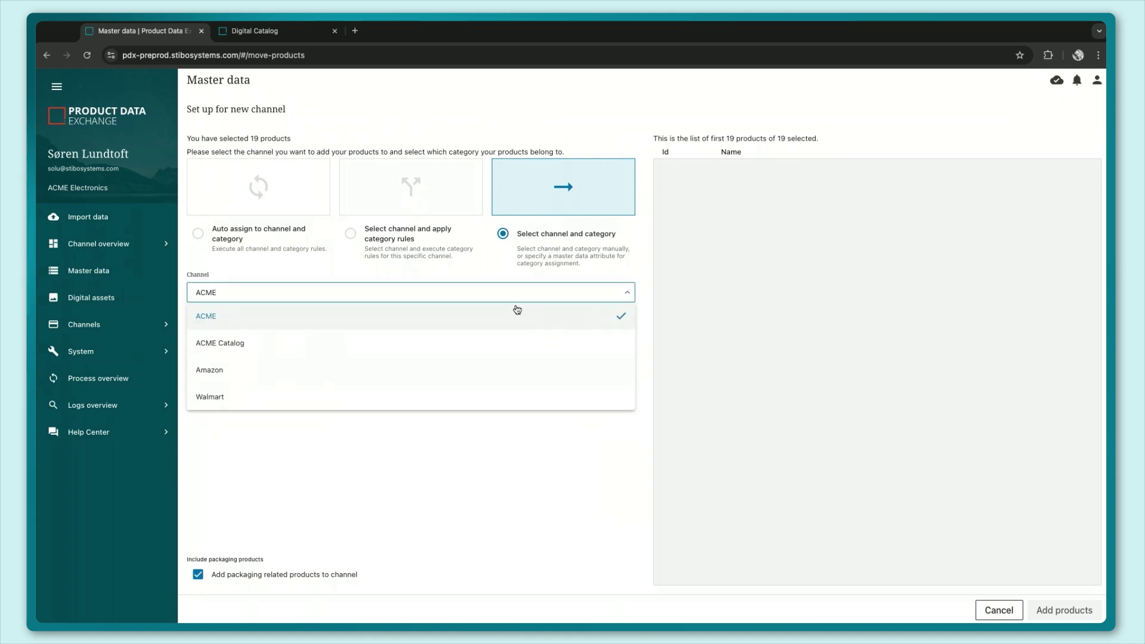
pyautogui.click(255, 347)
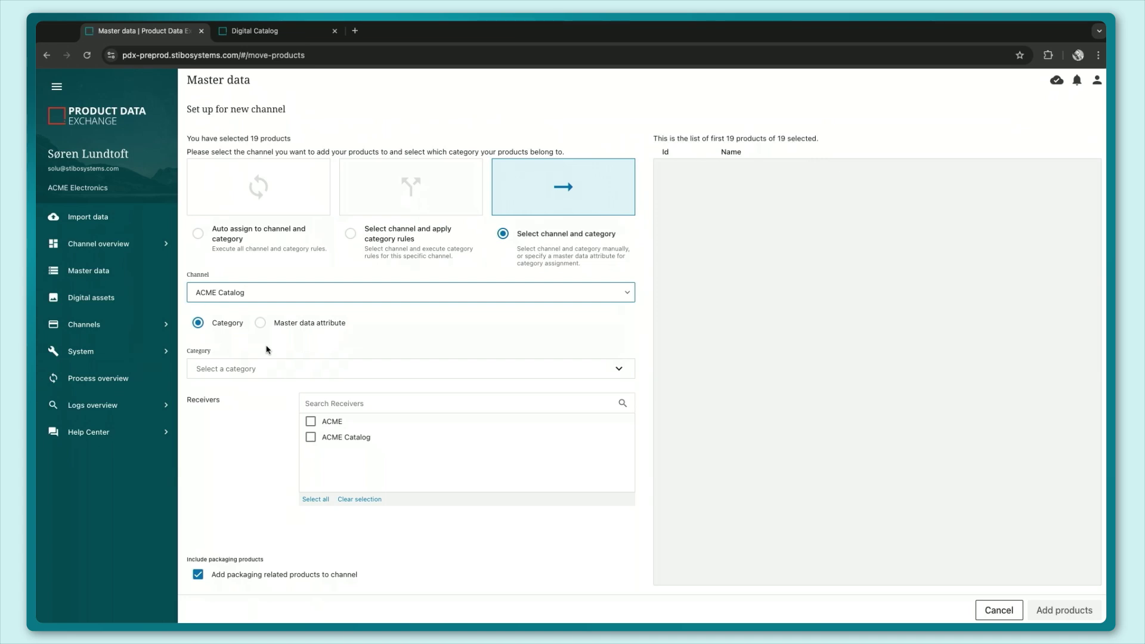
pyautogui.click(310, 437)
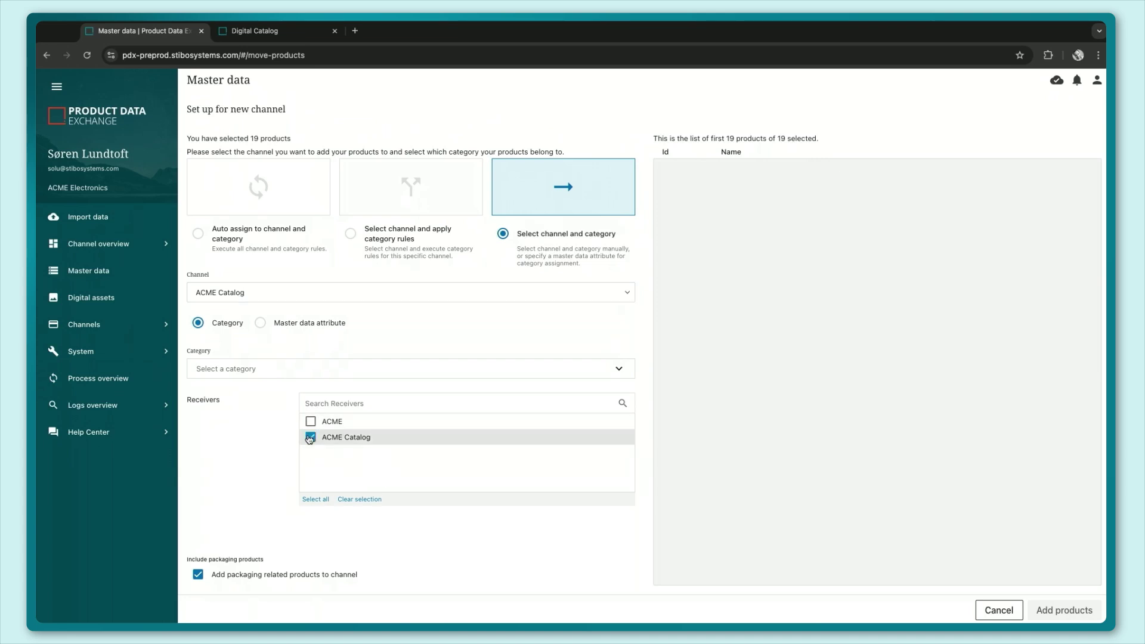
pyautogui.click(336, 366)
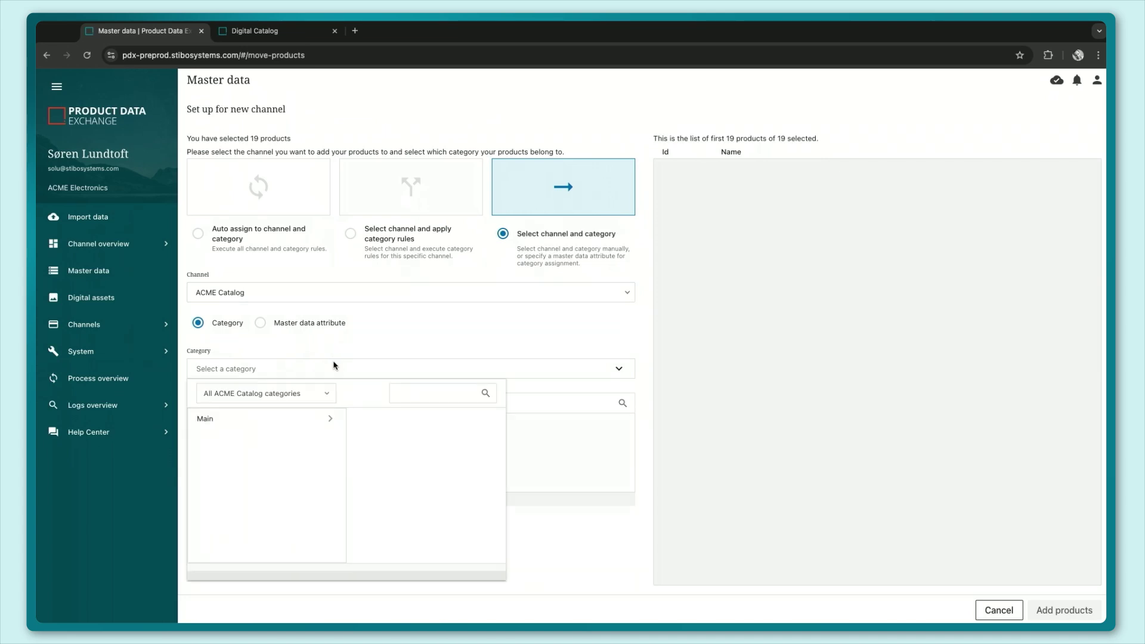
pyautogui.click(310, 420)
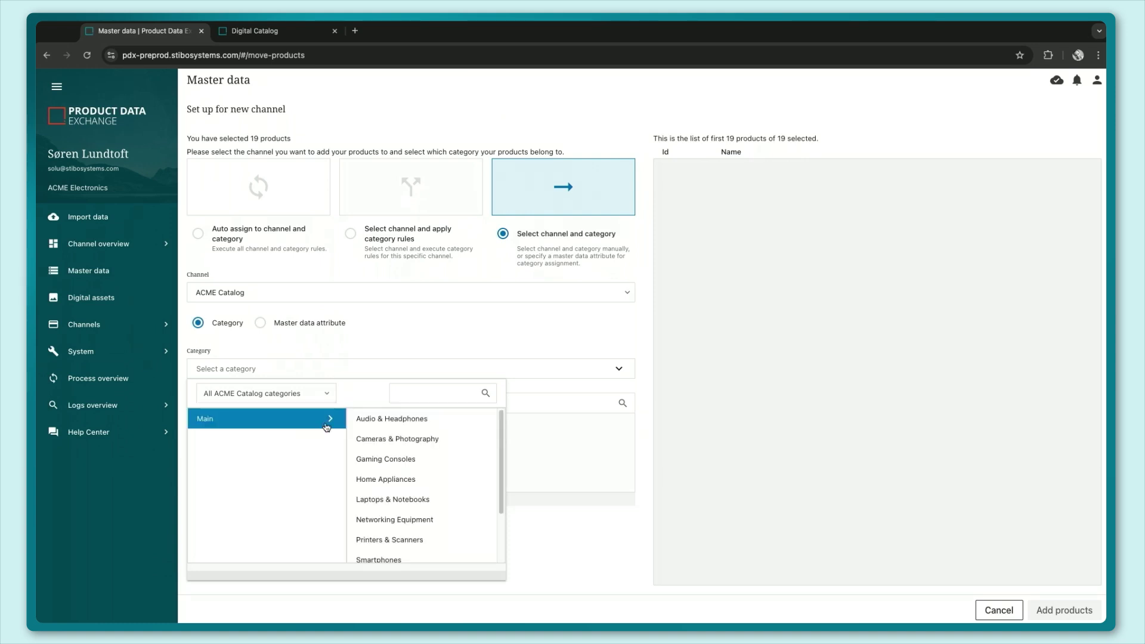
pyautogui.click(410, 425)
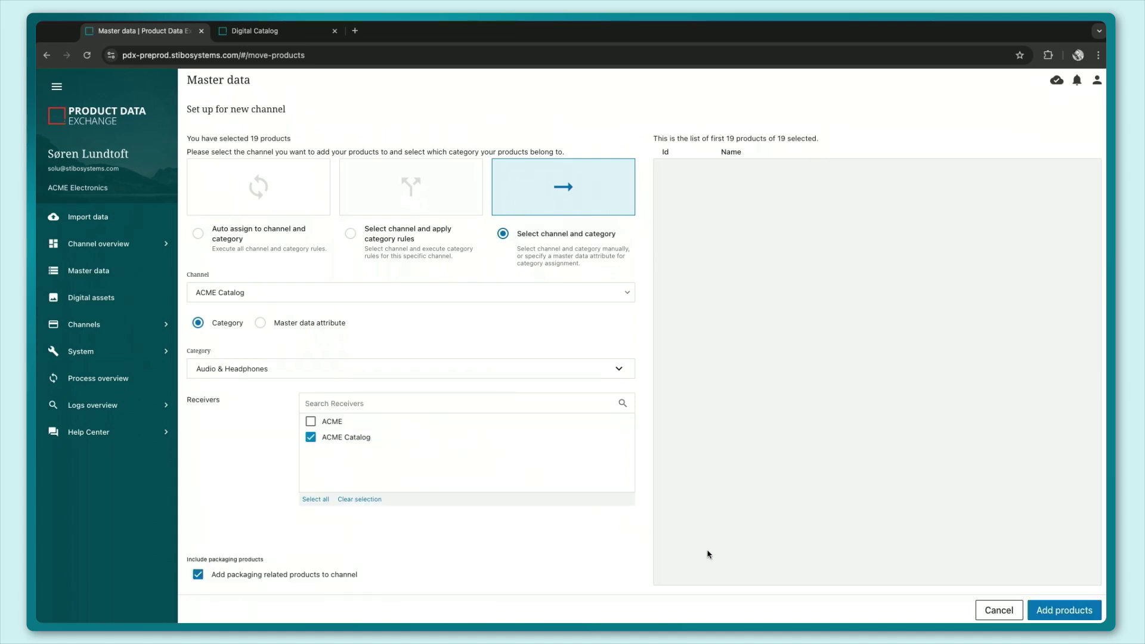
pyautogui.click(1080, 613)
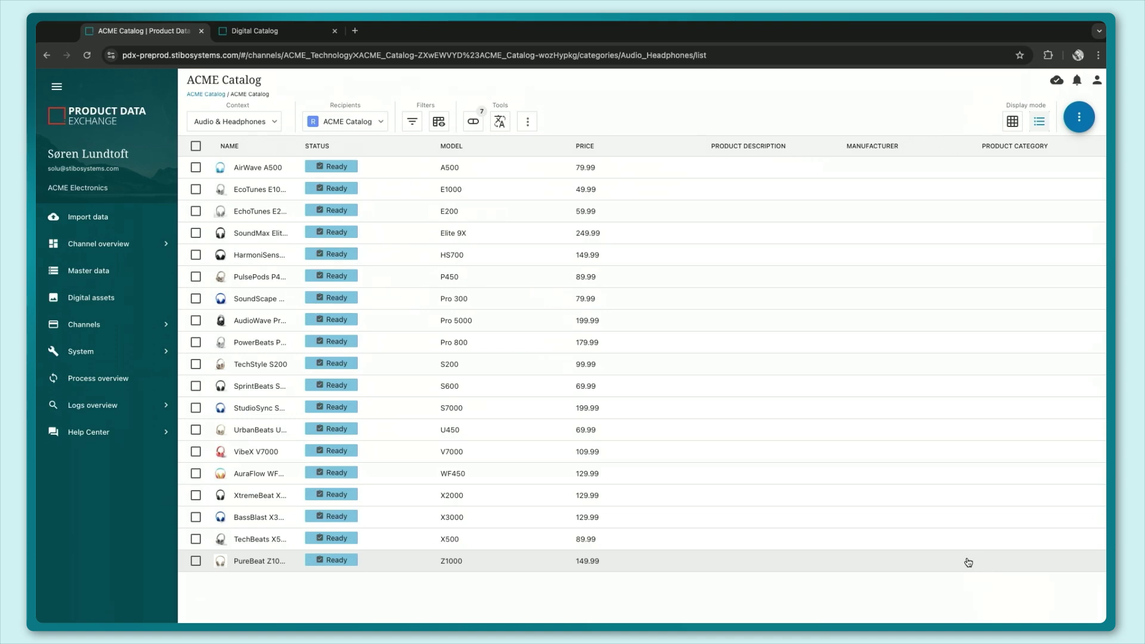
# Show the channel products as a grid and map the Product Description attribute to the master data attribute Description
pyautogui.click(1012, 122)
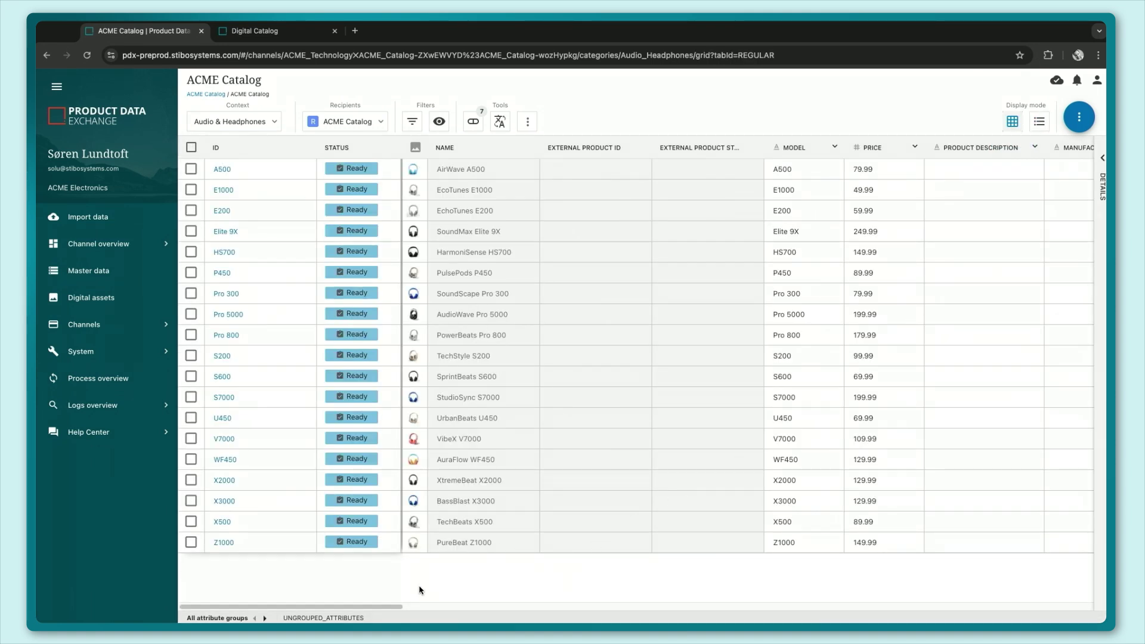
pyautogui.moveTo(364, 608); pyautogui.dragTo(462, 609)
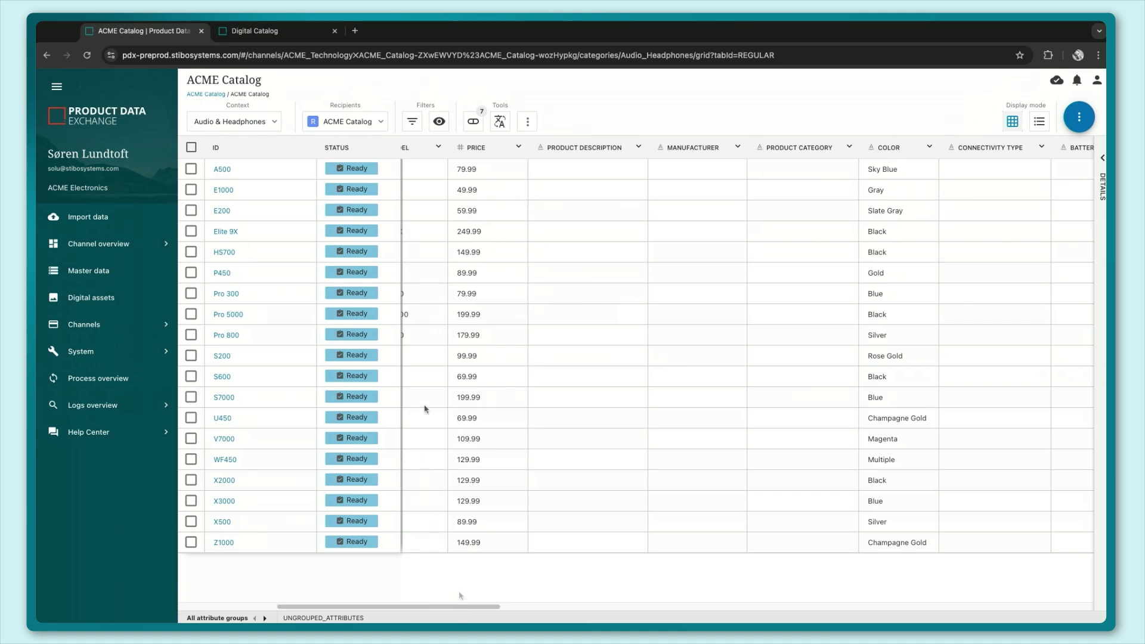
pyautogui.click(474, 121)
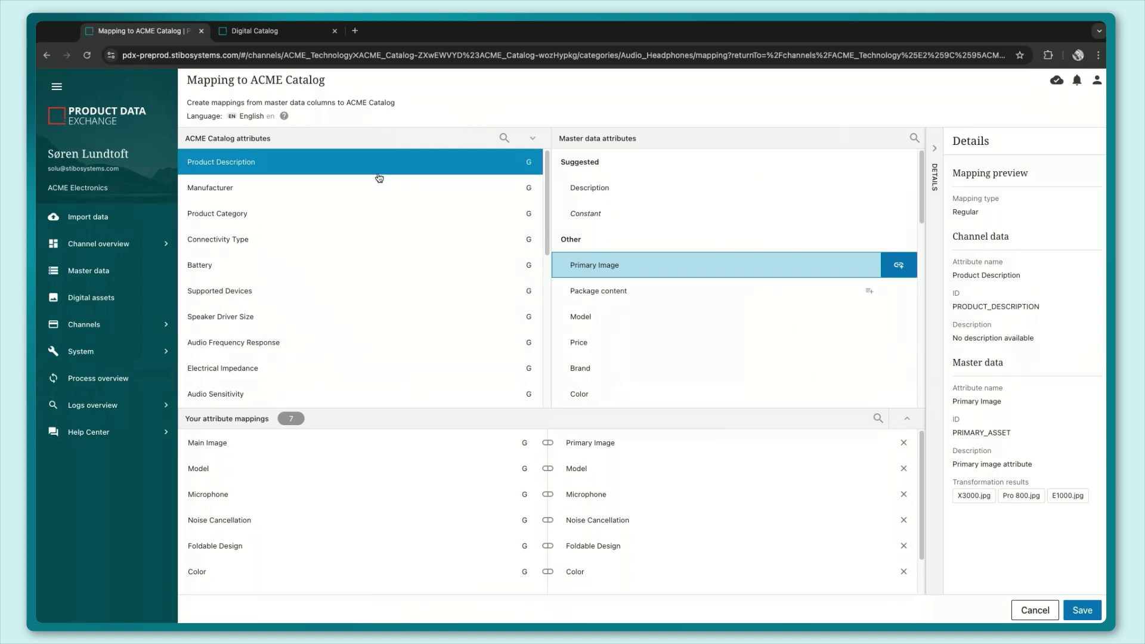
pyautogui.click(675, 188)
pyautogui.click(897, 188)
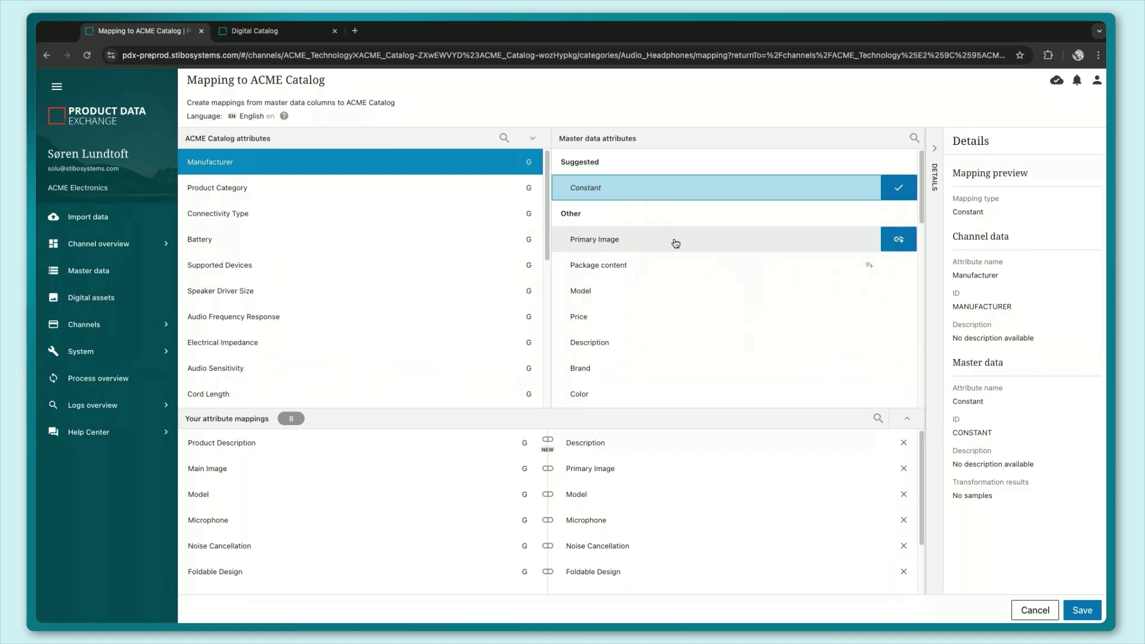
# Map Battery to Battery Life and Connectivity Type to Wireless Connectivity, and save the attribute mappings
pyautogui.click(384, 192)
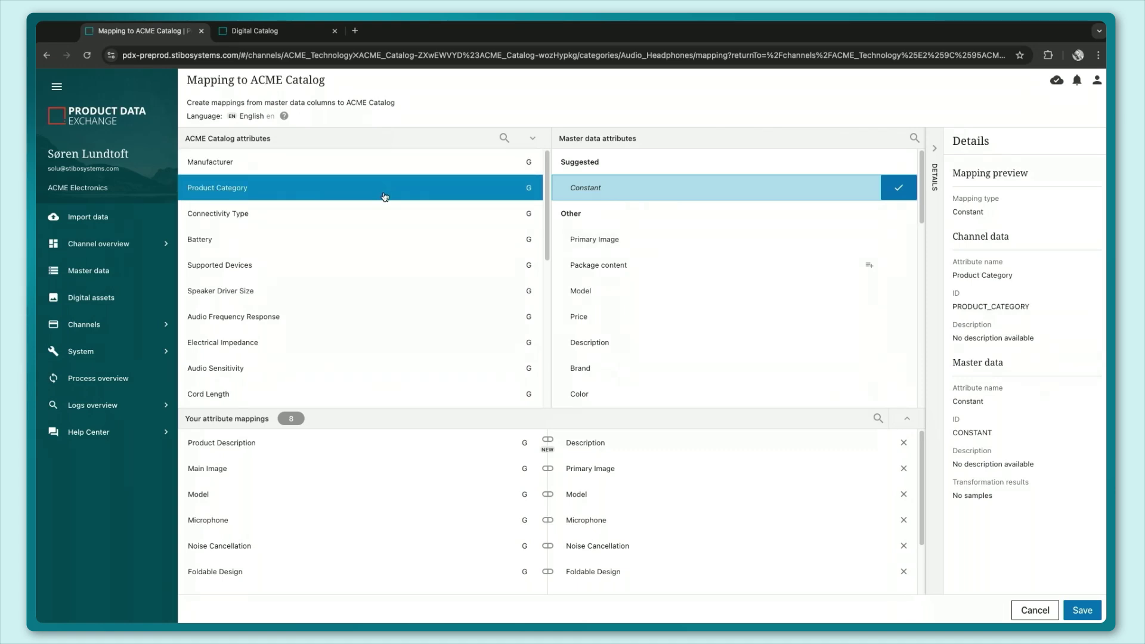
pyautogui.click(378, 239)
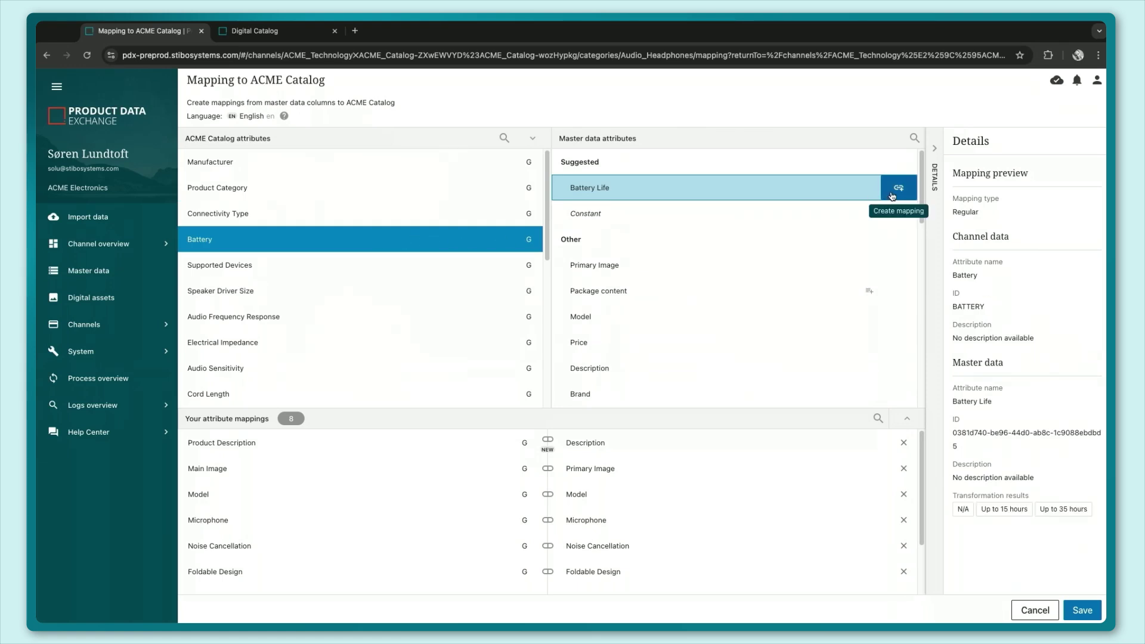
pyautogui.click(899, 188)
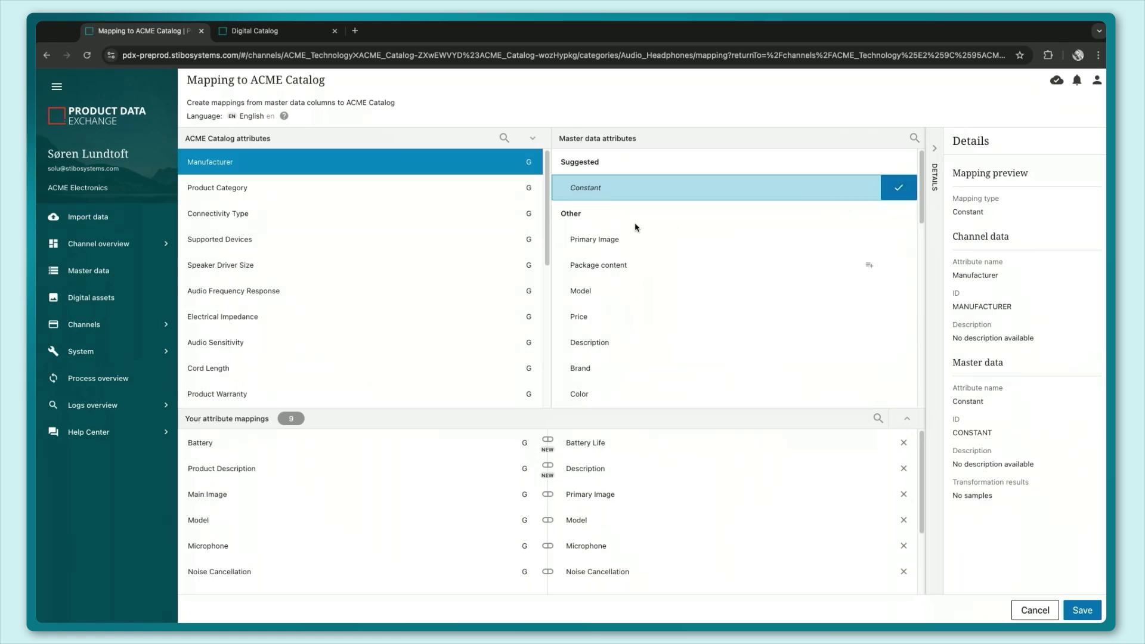
pyautogui.click(424, 222)
pyautogui.click(899, 187)
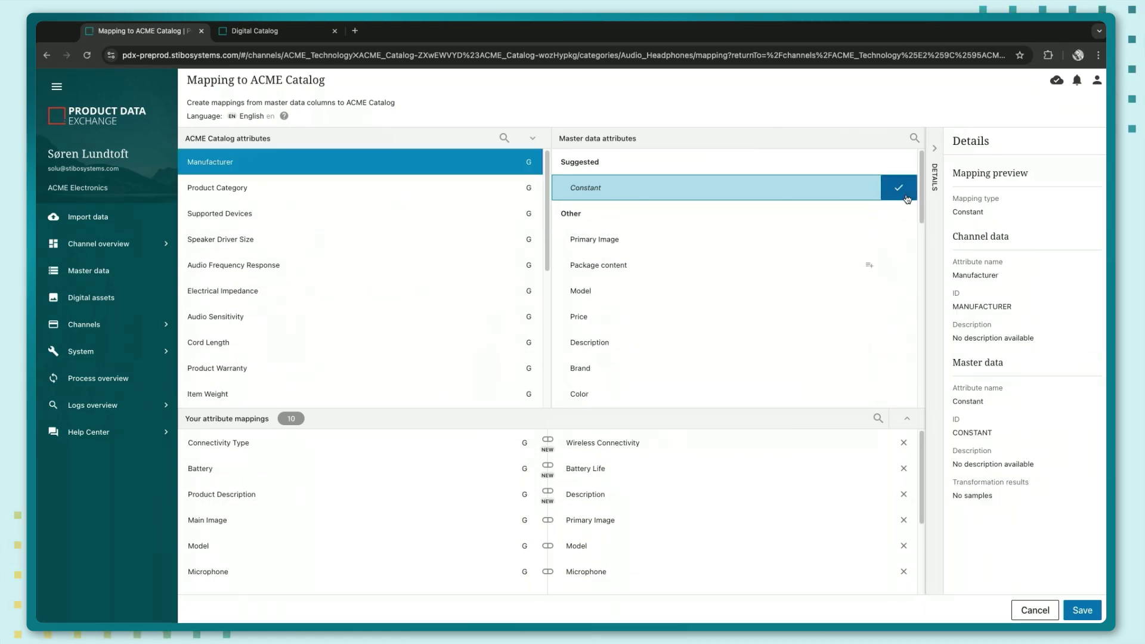
pyautogui.click(1083, 611)
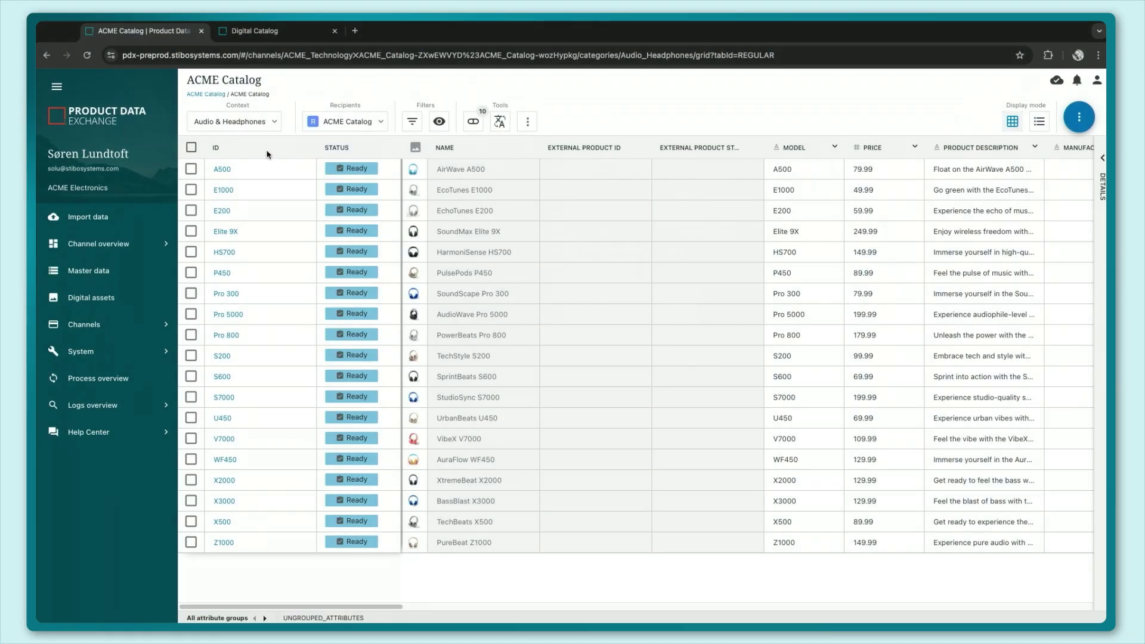
# Select all products in the ACME Catalog channel and submit them to the receiver without a comment
pyautogui.click(191, 148)
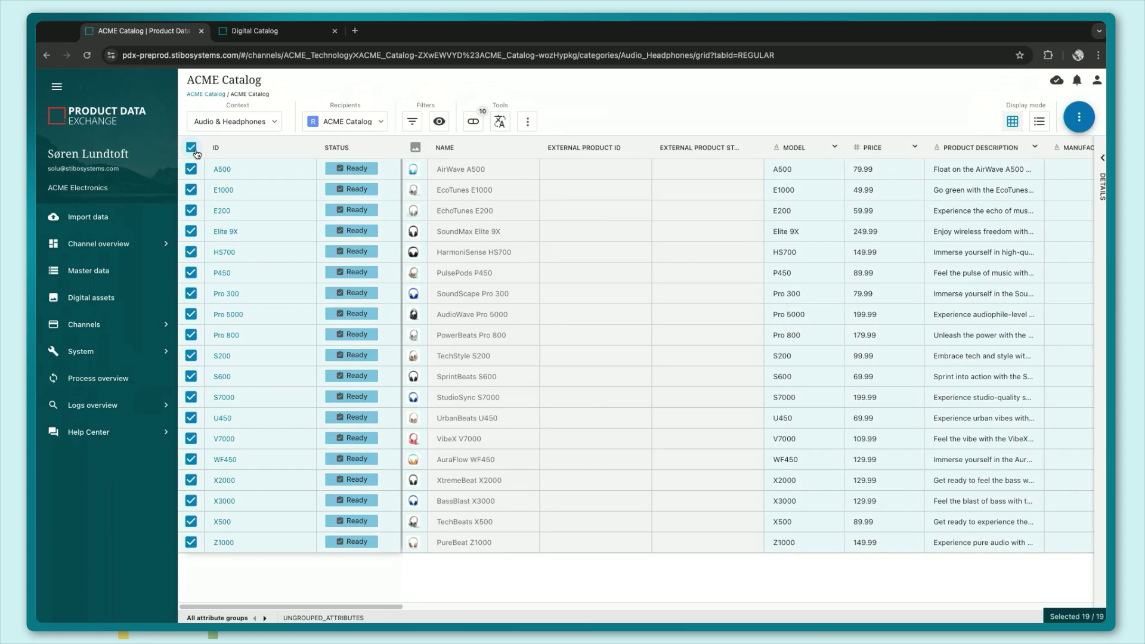
pyautogui.click(1077, 127)
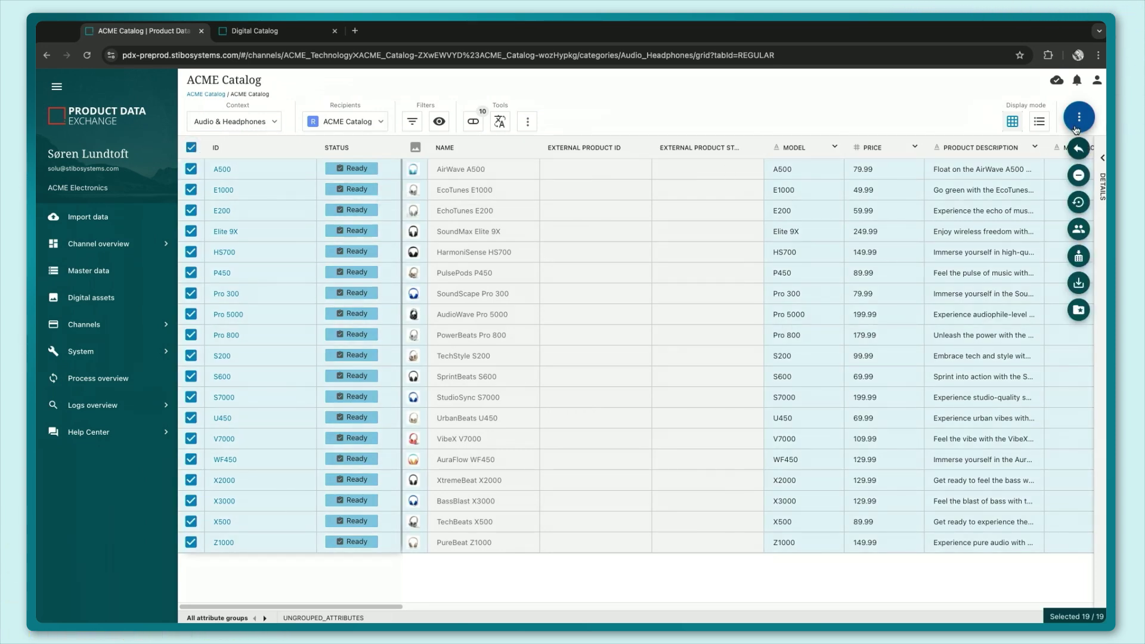
pyautogui.click(1087, 307)
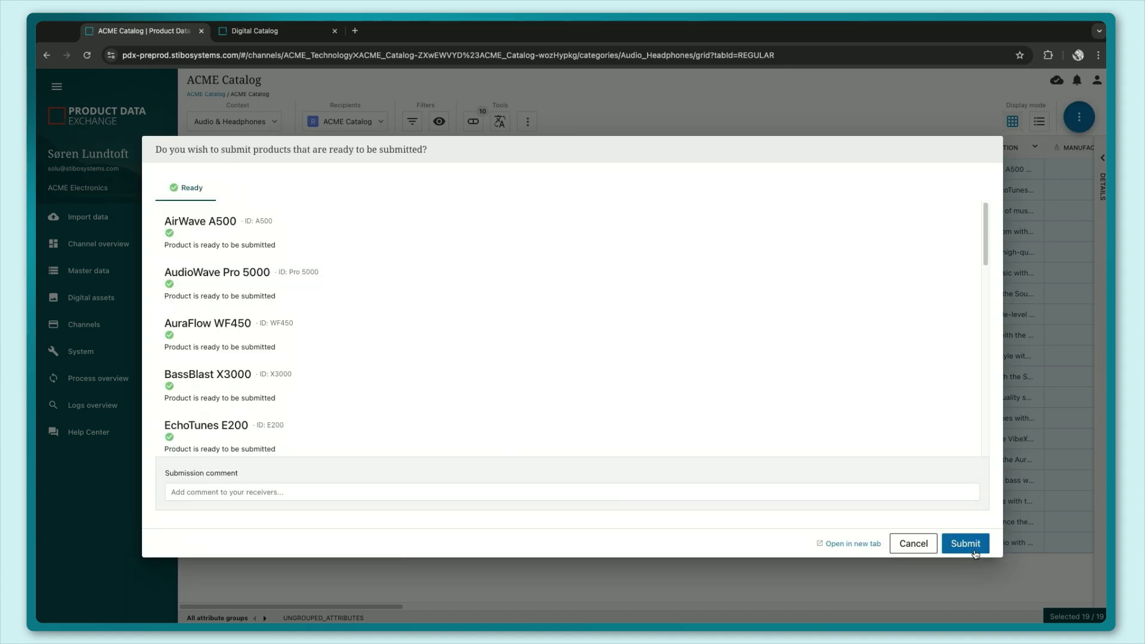
pyautogui.click(965, 543)
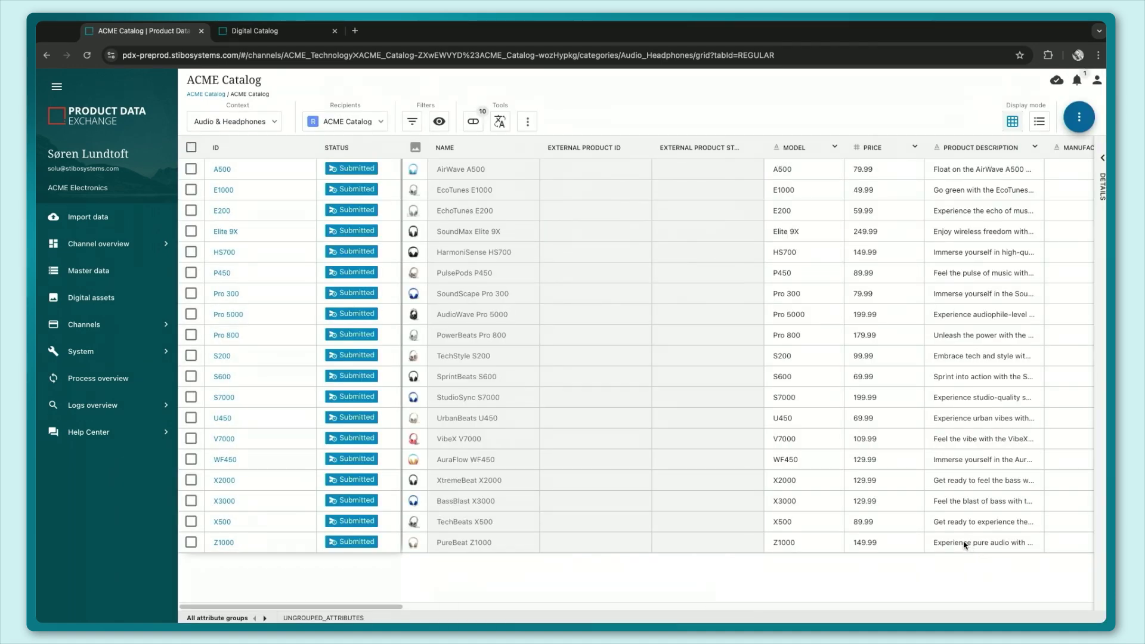
# Switch to the Digital Catalog site, open the ACME Catalog and look through its available categories
pyautogui.click(300, 34)
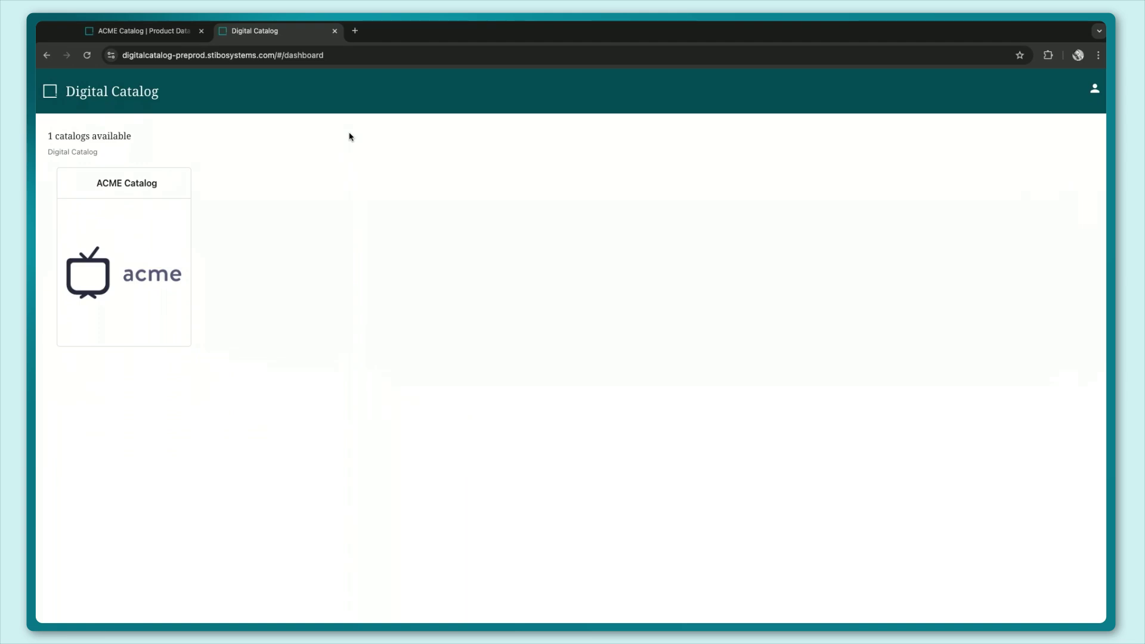
pyautogui.click(124, 277)
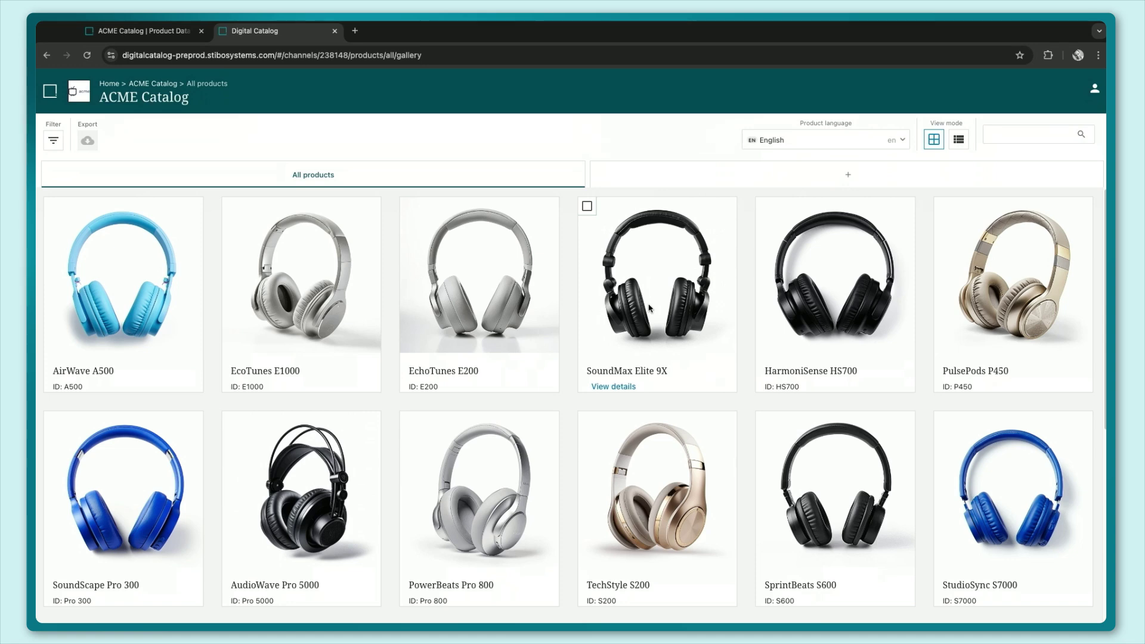
pyautogui.click(850, 174)
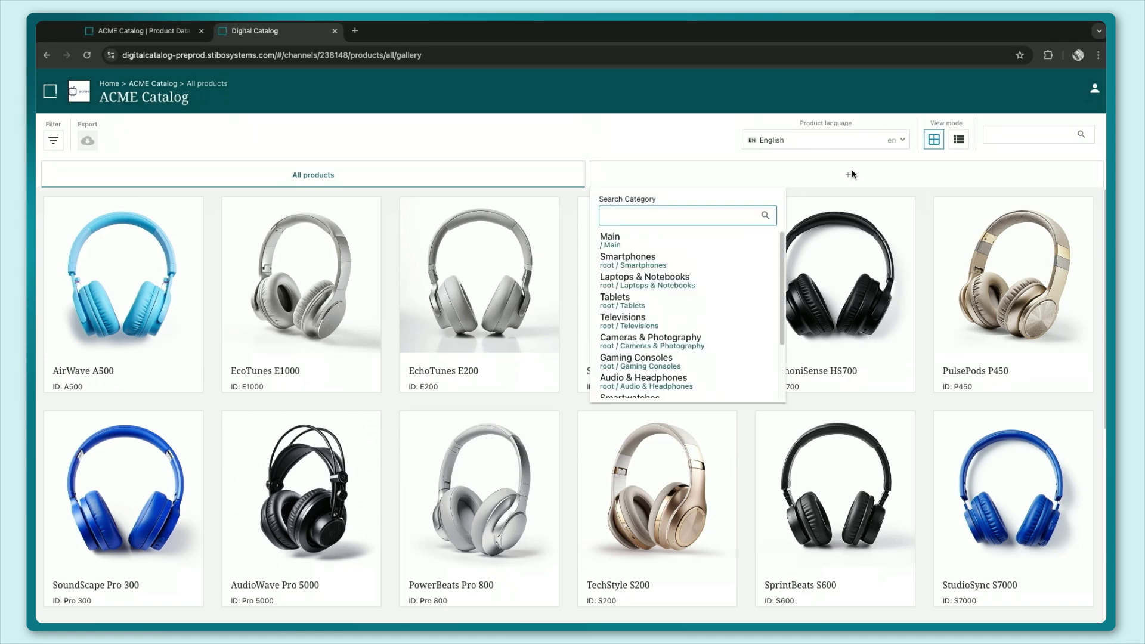
pyautogui.click(851, 173)
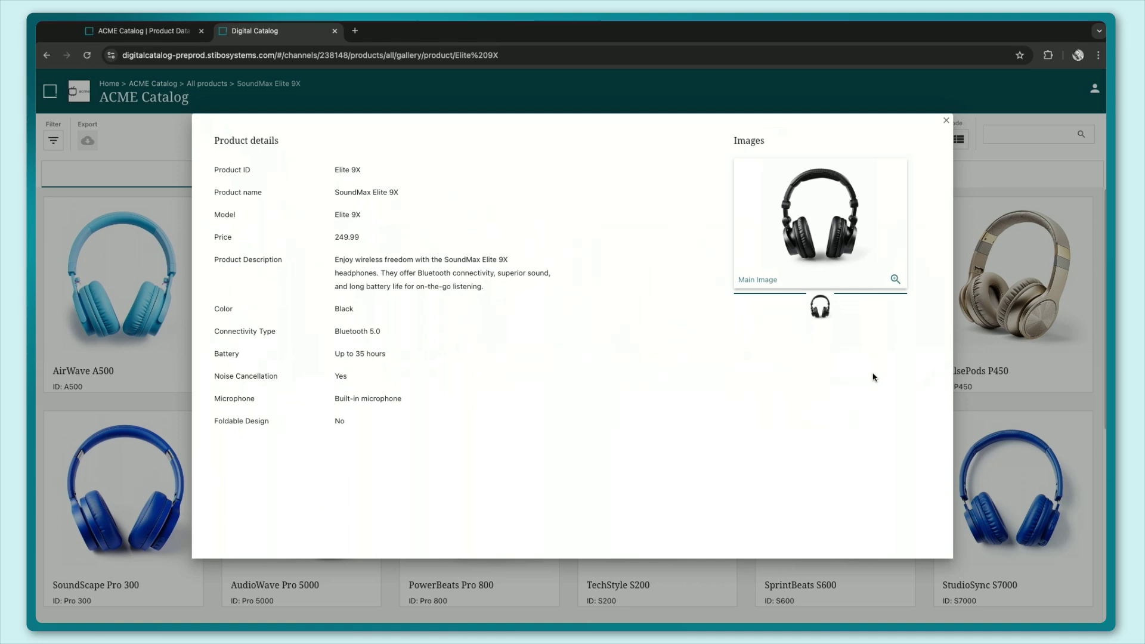
# View the SoundMax Elite 9X product details with its main image enlarged, and return to the product gallery
pyautogui.click(817, 214)
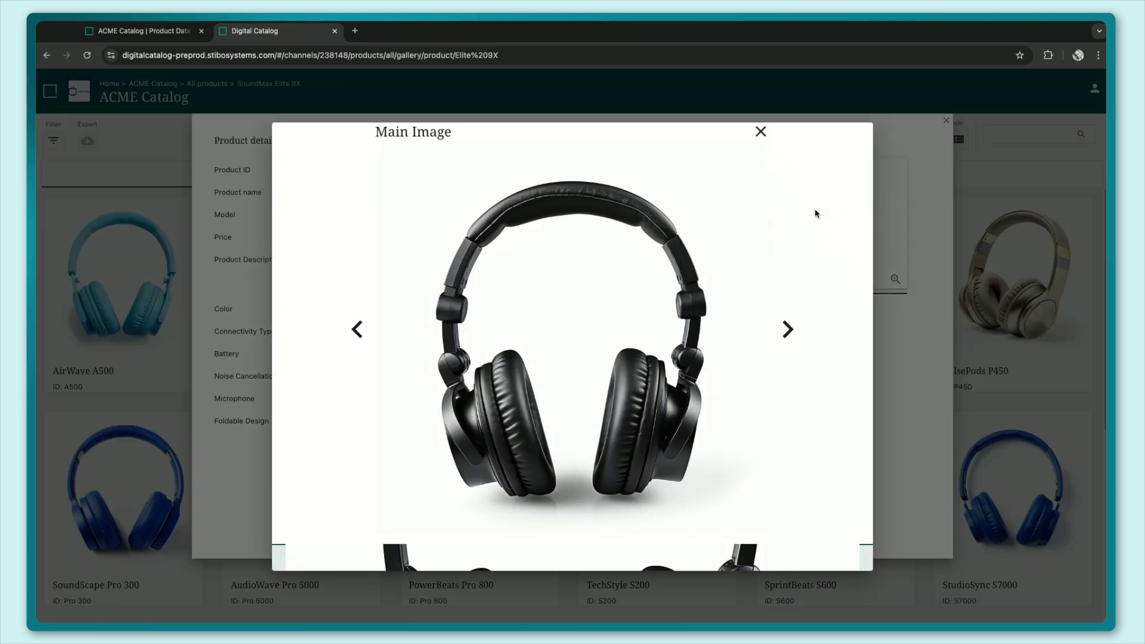
pyautogui.click(761, 132)
pyautogui.click(947, 122)
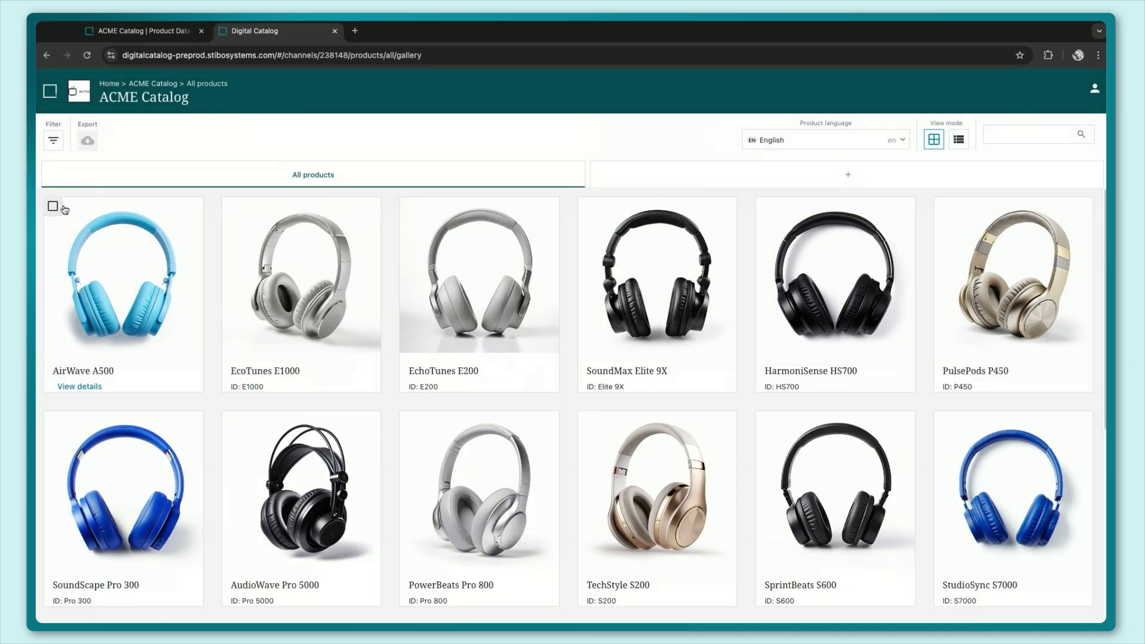
# Select the AirWave A500 and EcoTunes E1000 products in the catalog gallery
pyautogui.click(52, 205)
pyautogui.click(232, 206)
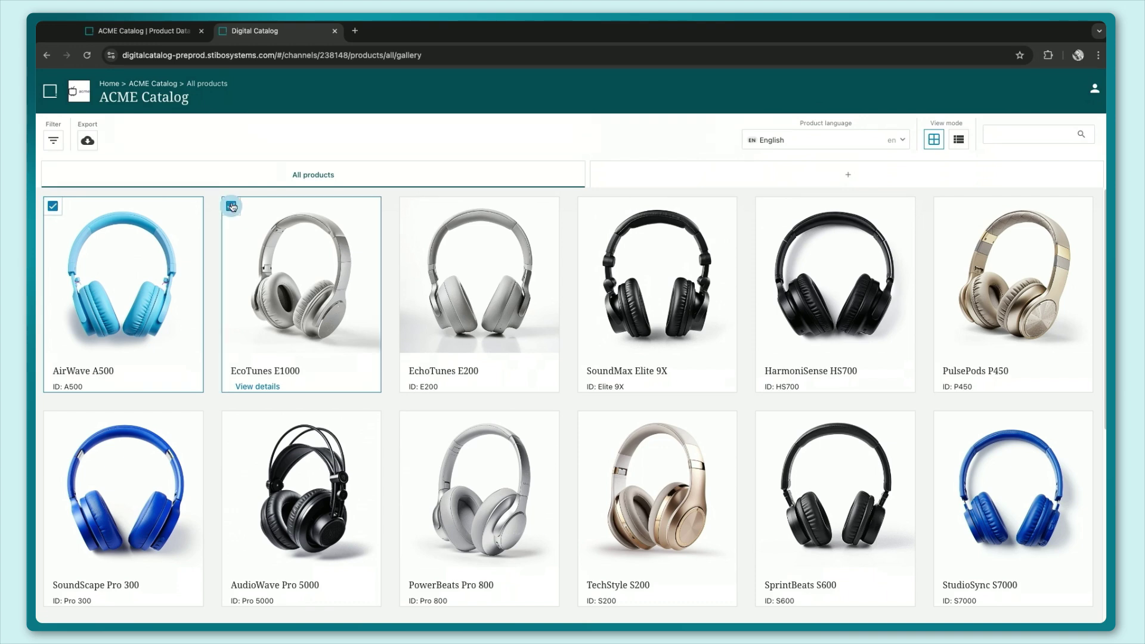